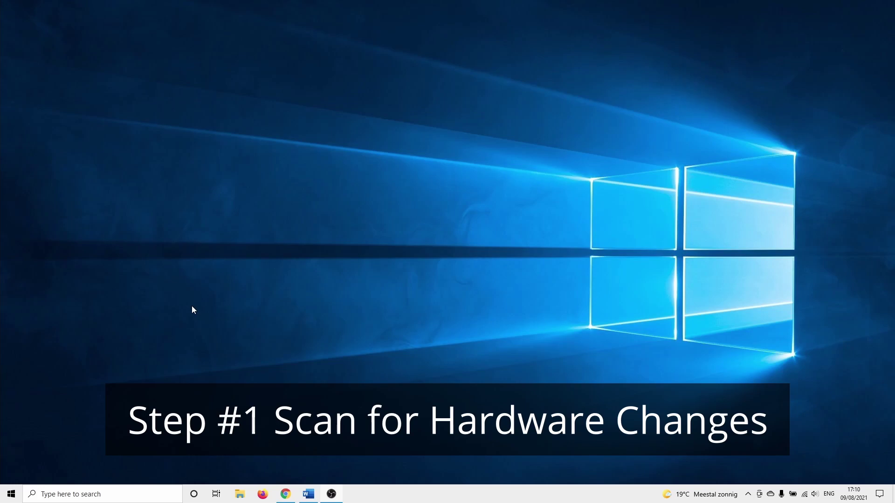
- Search for 'device manager', launch Device Manager, and move its window into place
left_click(116, 496)
type("devic")
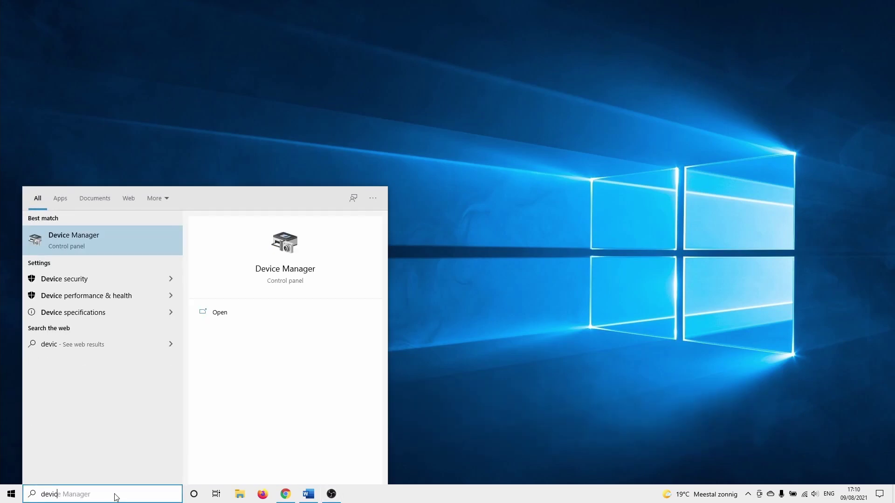
type("e manager")
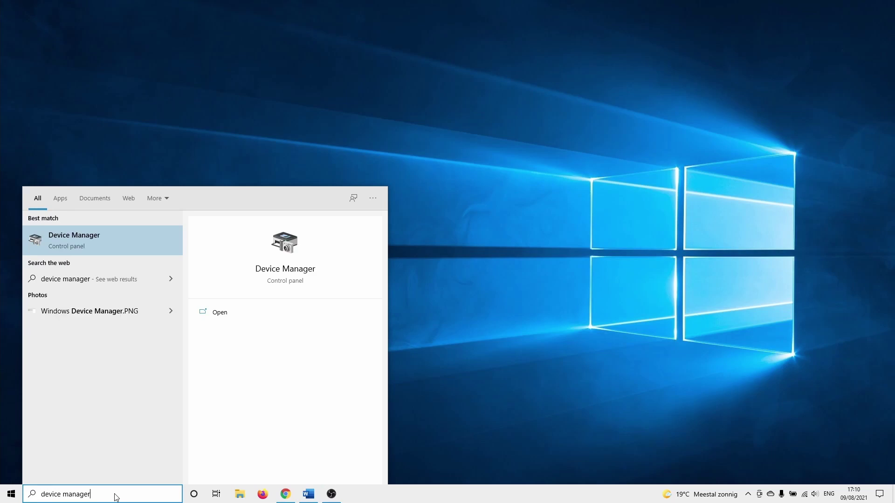
left_click(99, 241)
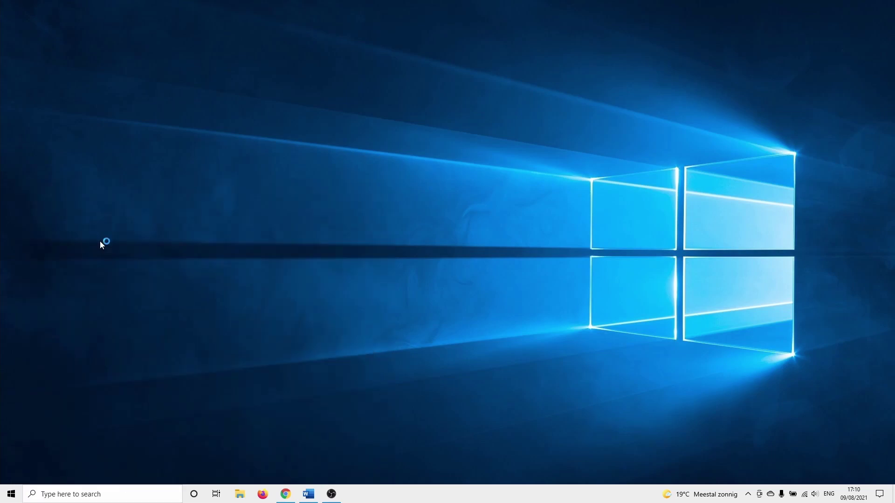
left_click_drag(157, 30, 228, 124)
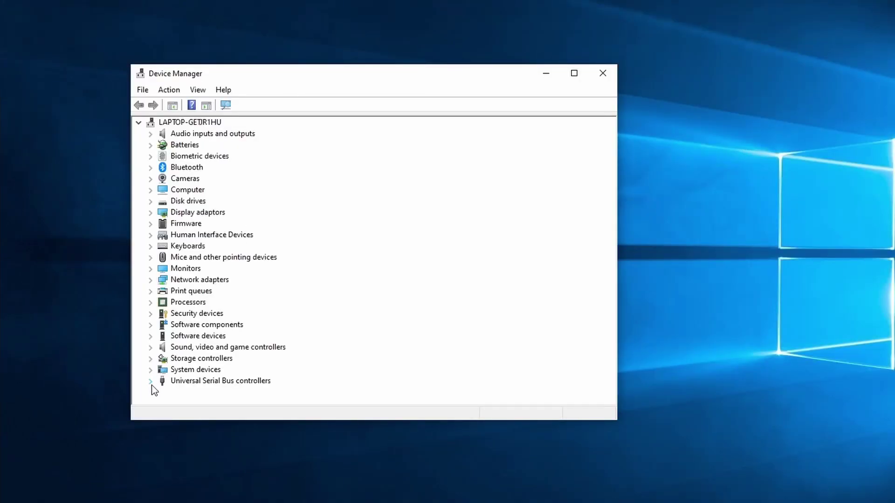
- Run Scan for hardware changes on the Universal Serial Bus controllers category
left_click(182, 384)
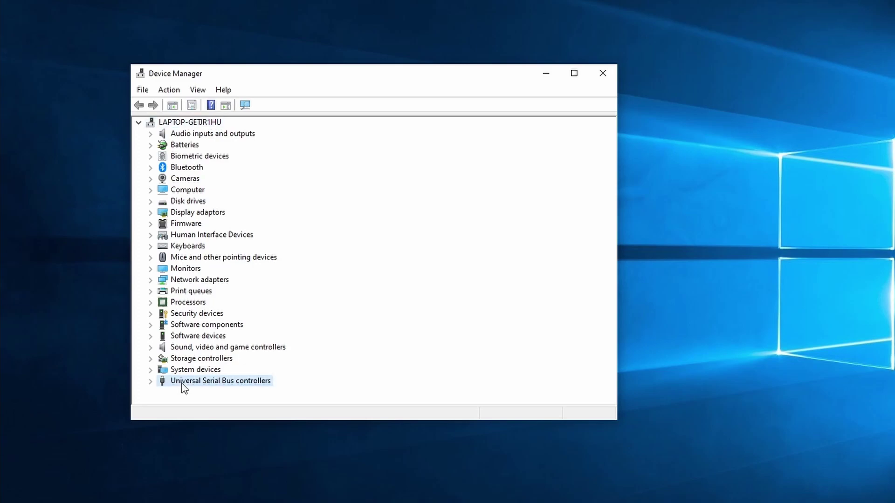
right_click(182, 384)
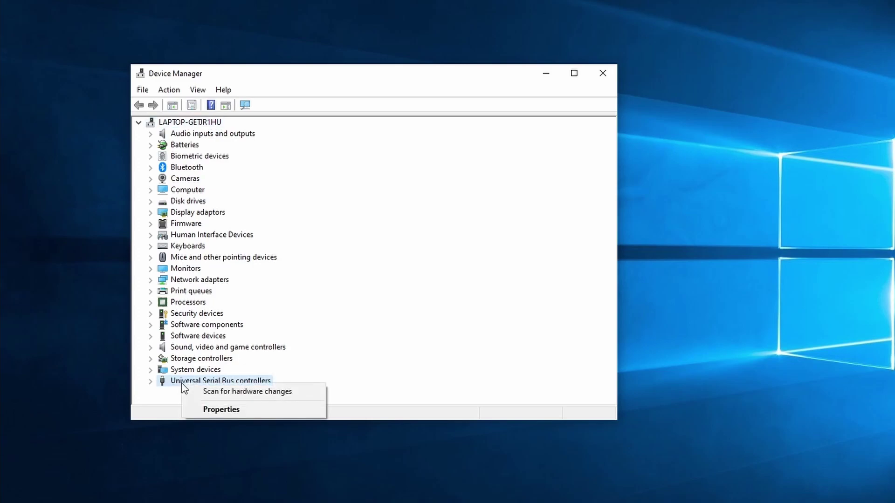
left_click(226, 392)
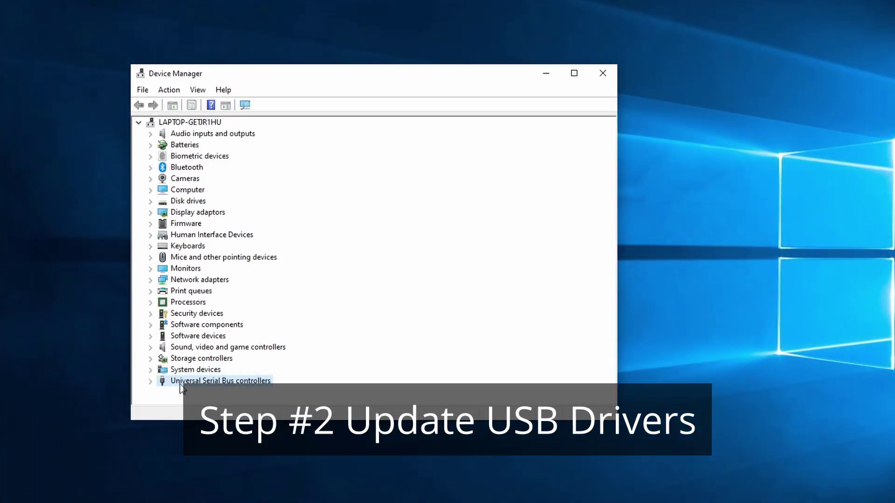
- Expand USB controllers and run an automatic driver search for USB Root Hub (USB 3.0)
left_click(149, 382)
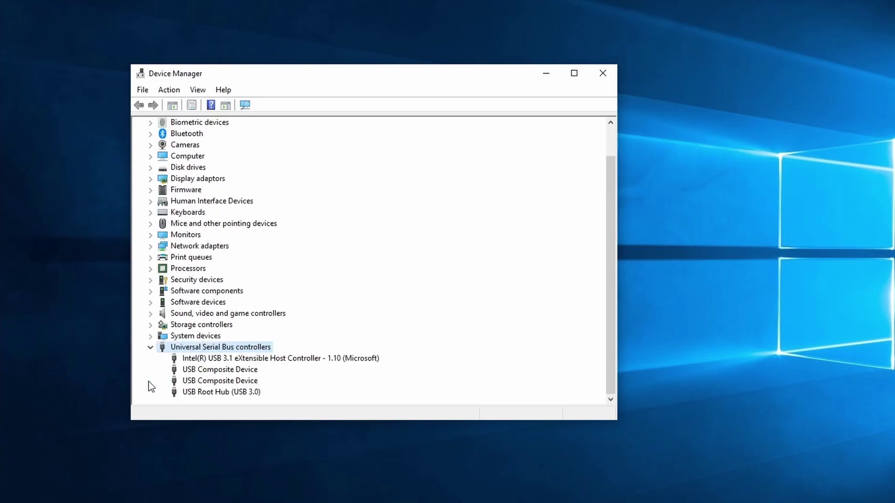
left_click(202, 392)
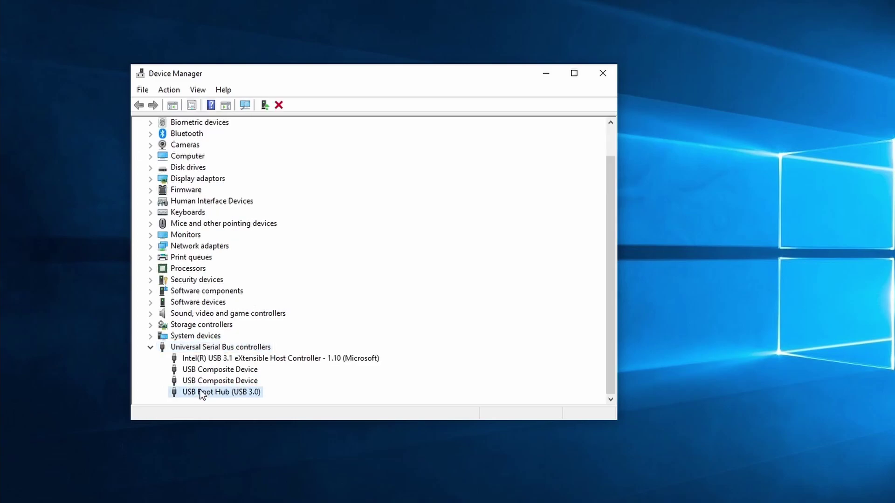
right_click(201, 394)
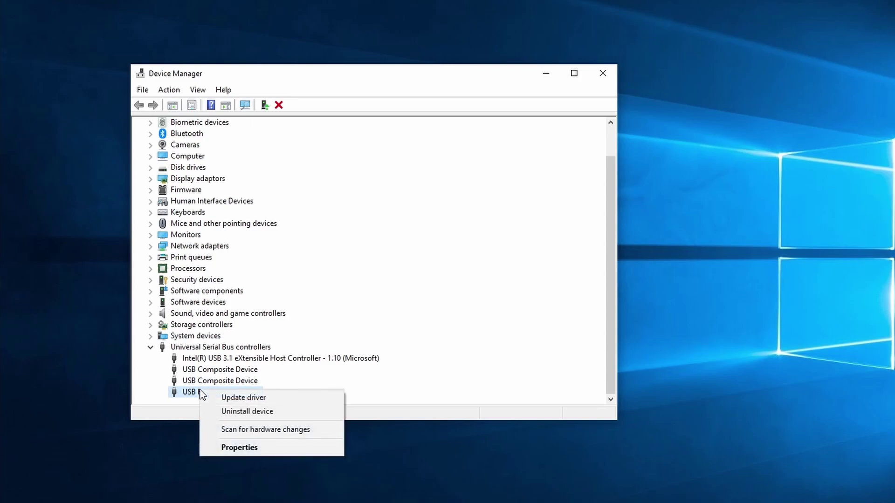
left_click(236, 399)
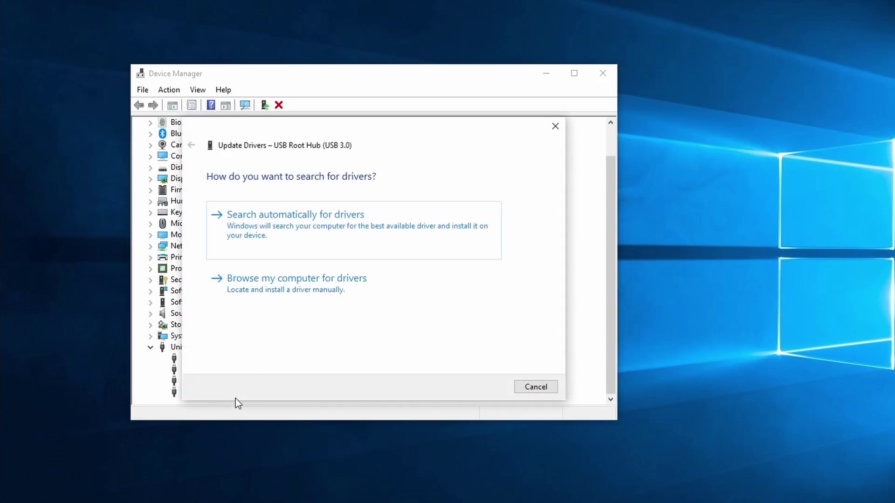
left_click(279, 226)
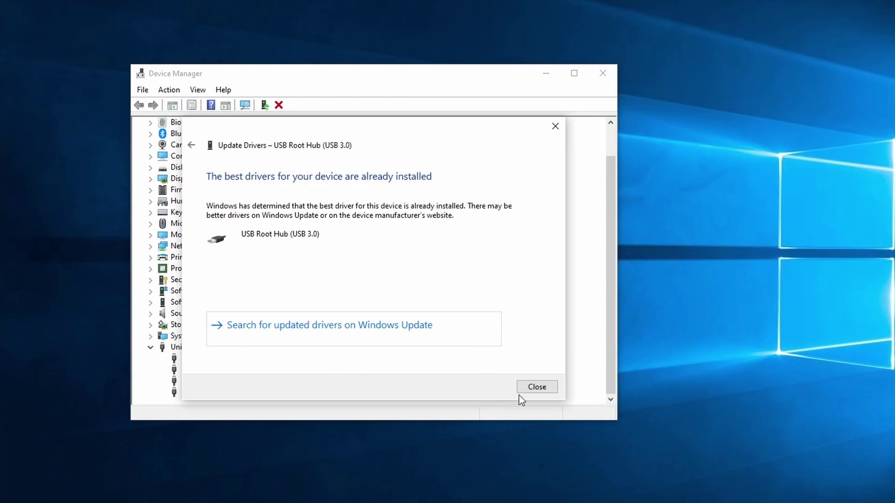
left_click(536, 388)
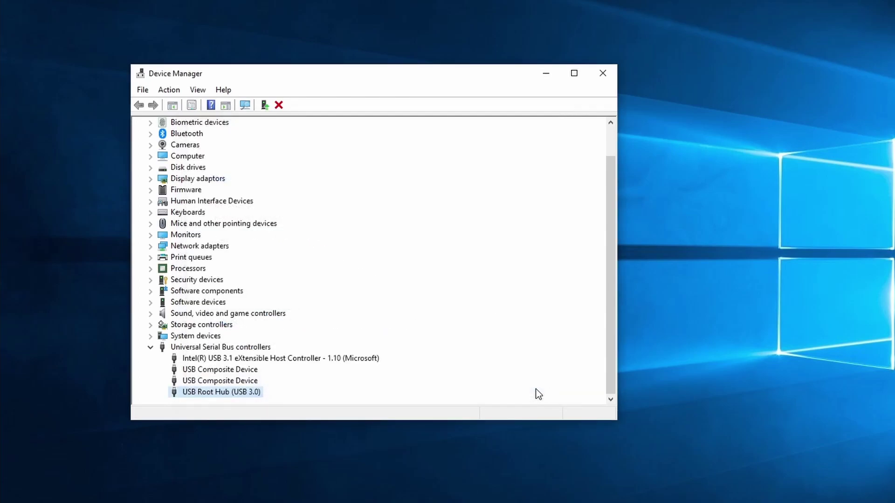
- Reinstall the USB Root Hub (USB 3.0) driver by picking it from this computer's compatible drivers list
right_click(254, 394)
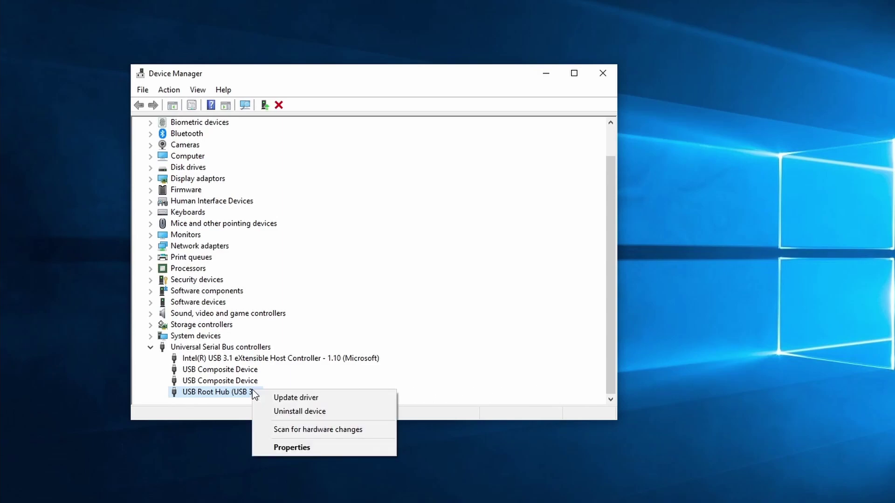
left_click(275, 398)
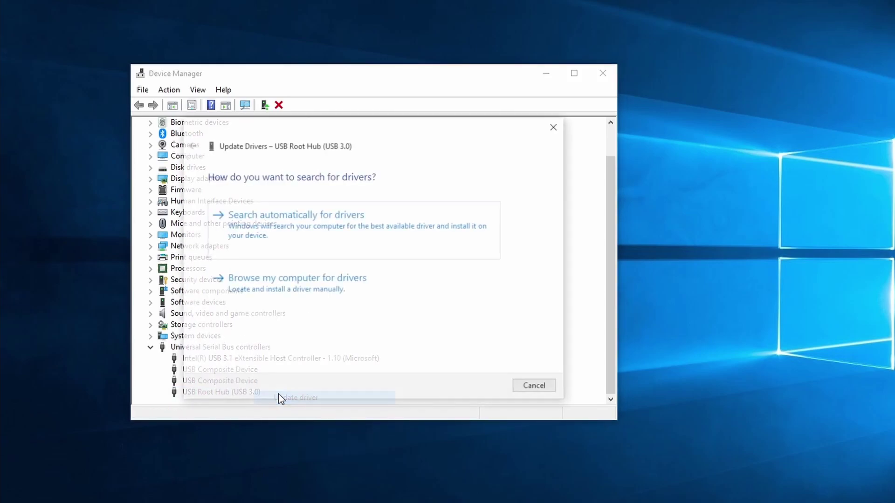
left_click(289, 290)
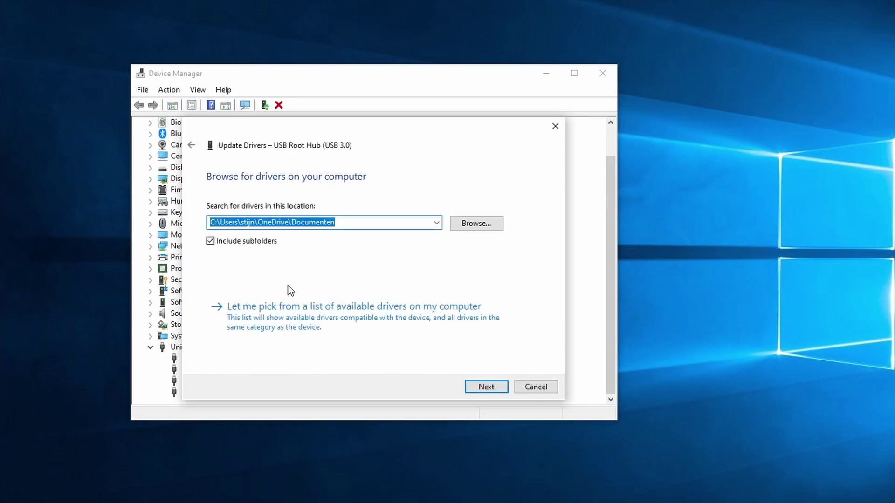
left_click(291, 320)
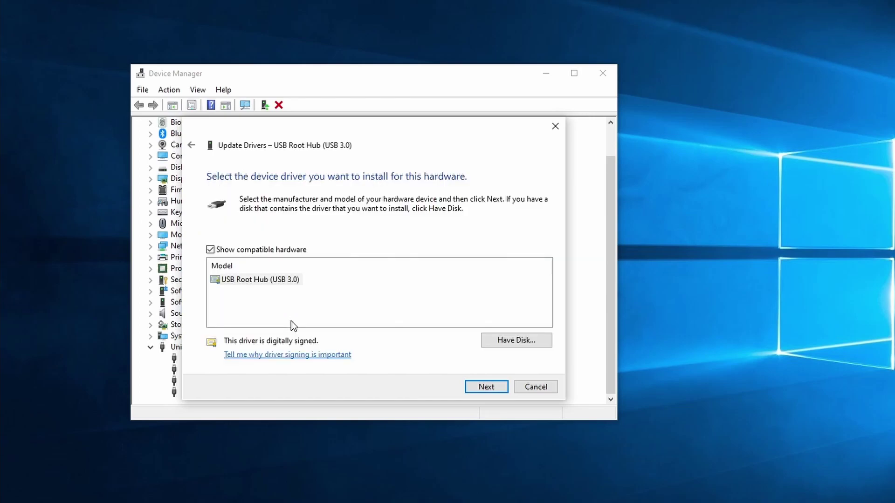
left_click(289, 285)
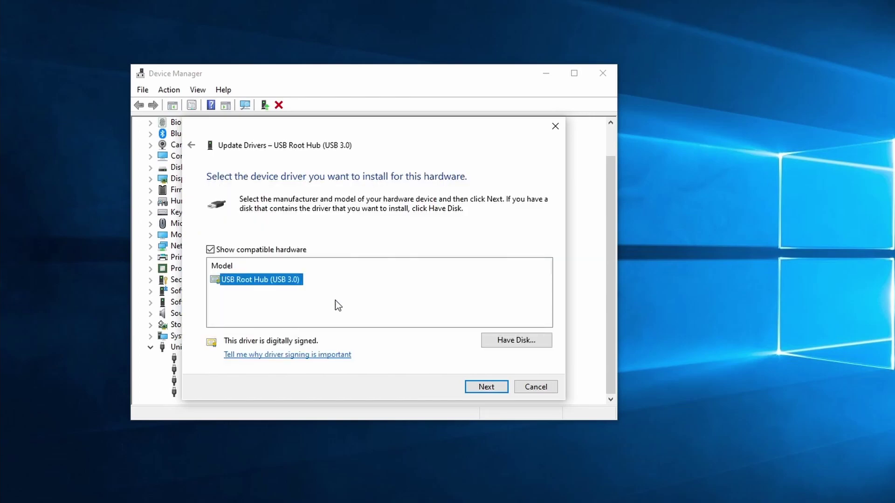
left_click(480, 387)
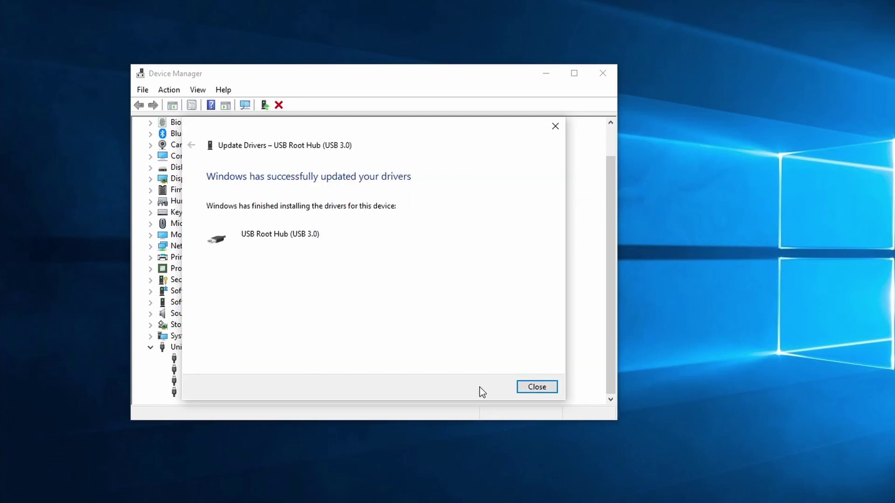
left_click(520, 389)
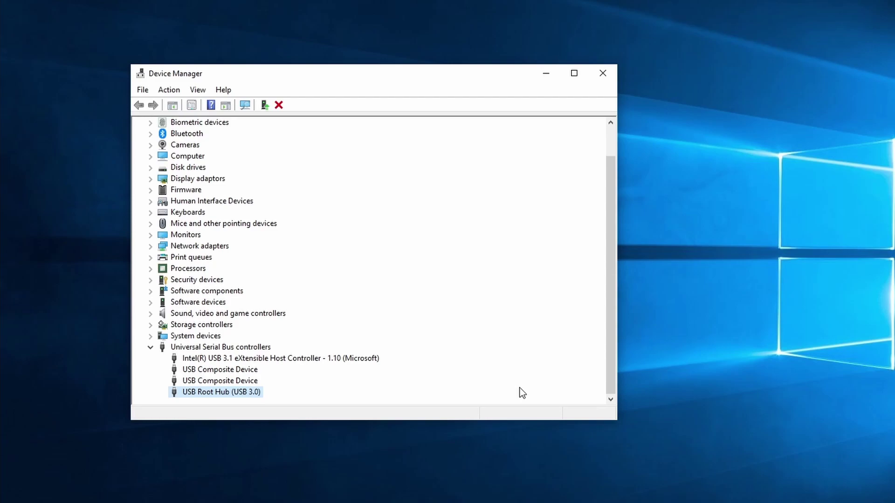
- Run an automatic driver search for the Intel USB 3.1 eXtensible Host Controller
left_click(302, 359)
right_click(303, 362)
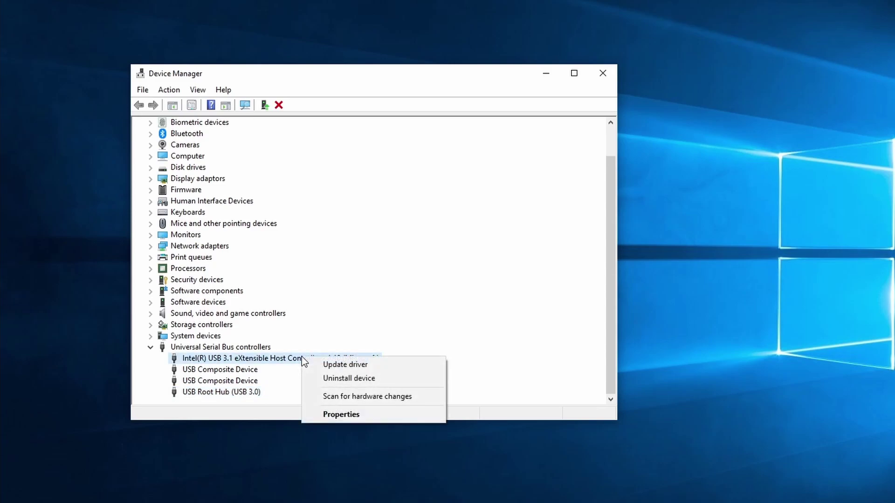
left_click(335, 365)
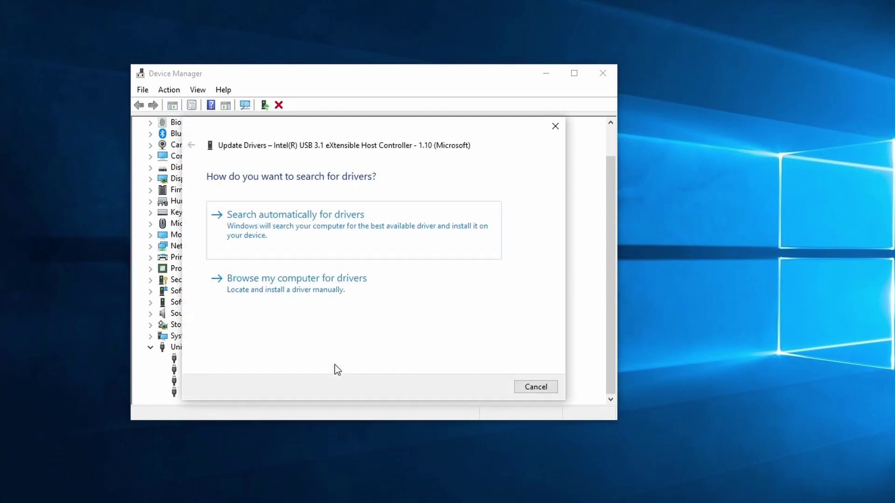
left_click(335, 236)
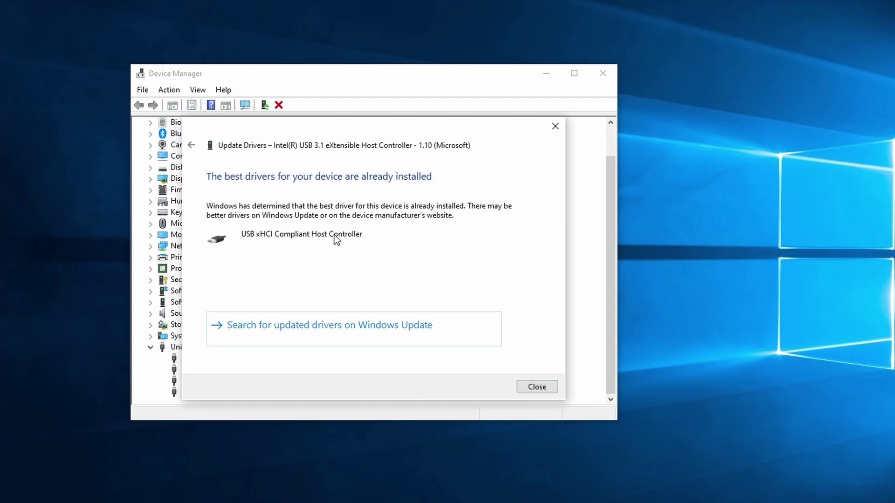
left_click(521, 385)
- Restart the Intel host controller driver update, choosing to browse this computer for drivers
right_click(346, 359)
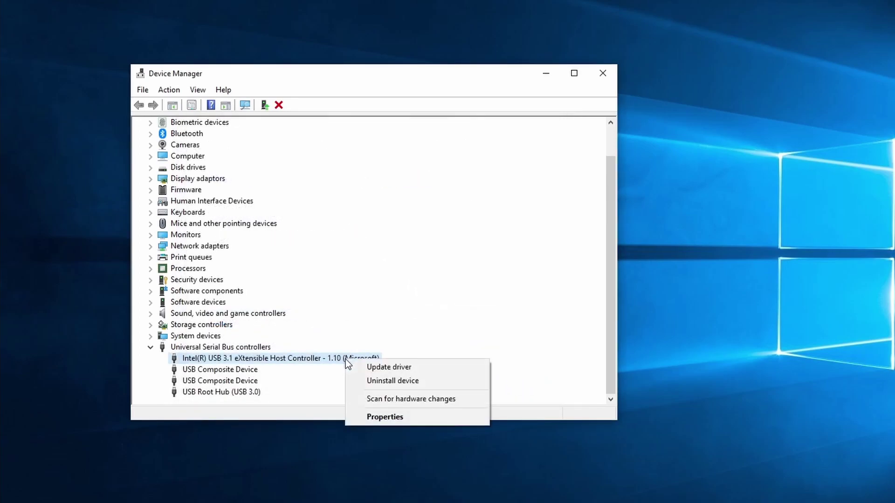
left_click(382, 366)
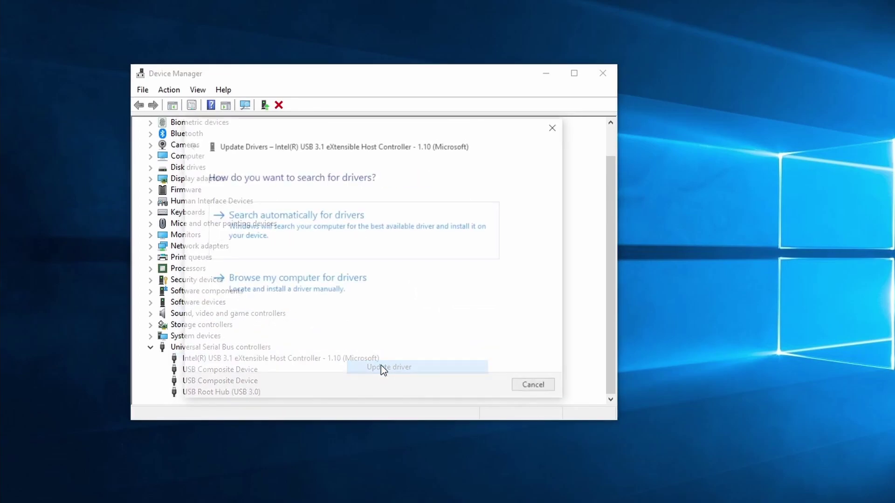
left_click(304, 288)
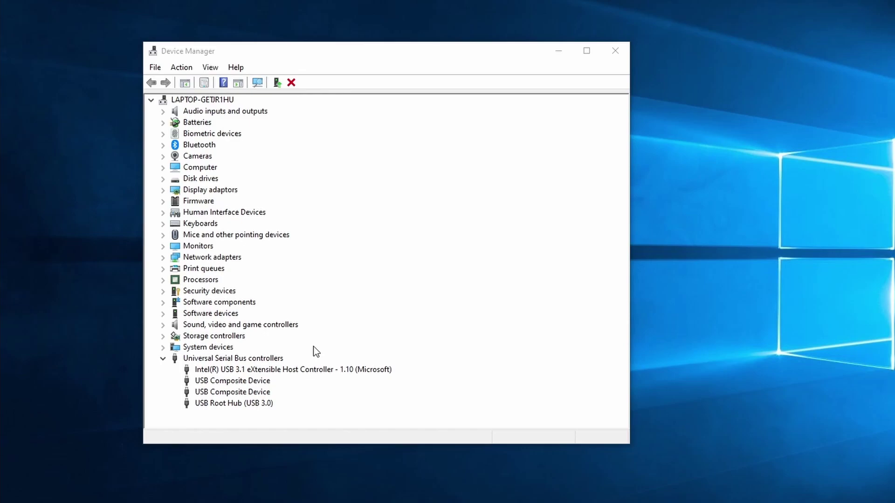
- Uninstall the USB Root Hub (USB 3.0) device and confirm the removal
left_click(244, 402)
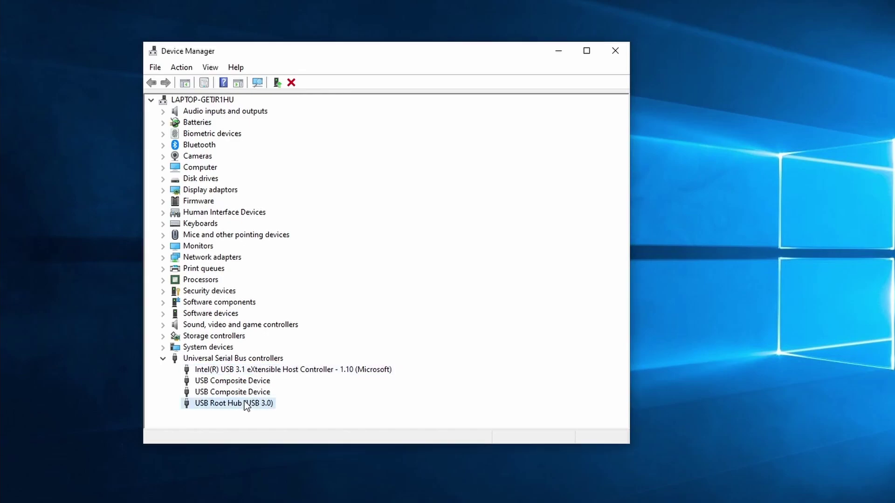
right_click(246, 405)
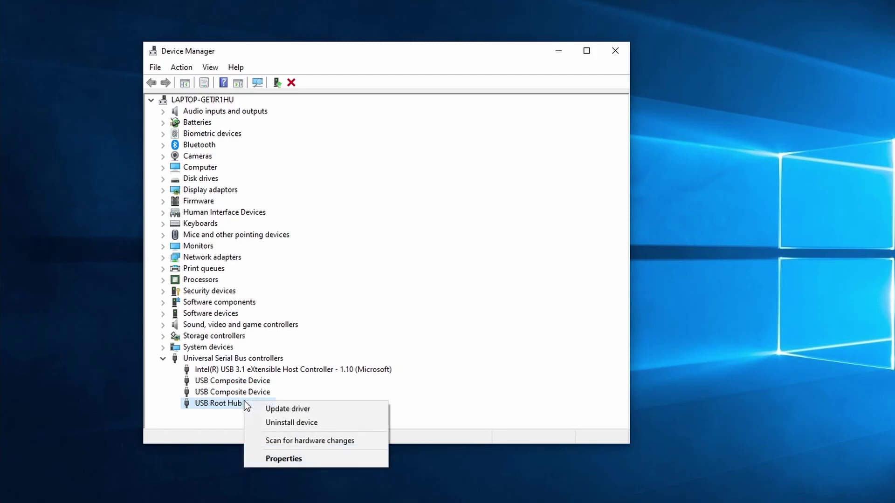
left_click(305, 420)
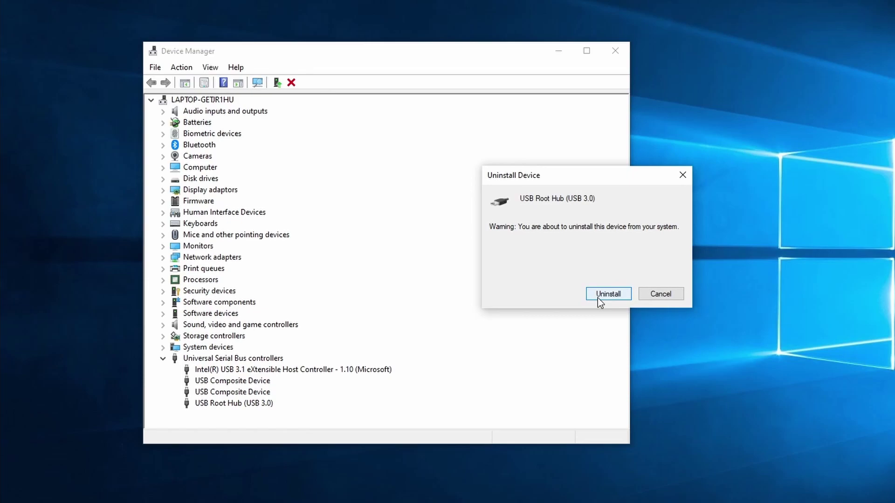
left_click(598, 294)
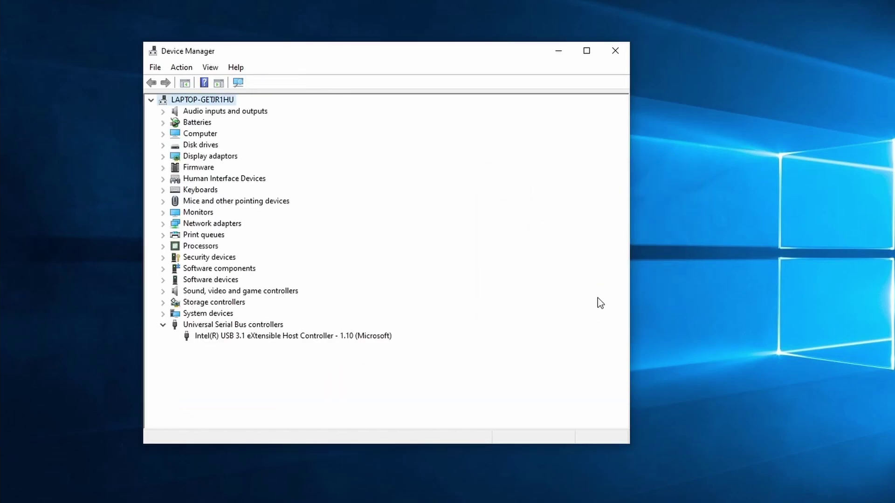
- Rescan Universal Serial Bus controllers for hardware changes to restore the removed USB devices
left_click(233, 327)
right_click(233, 328)
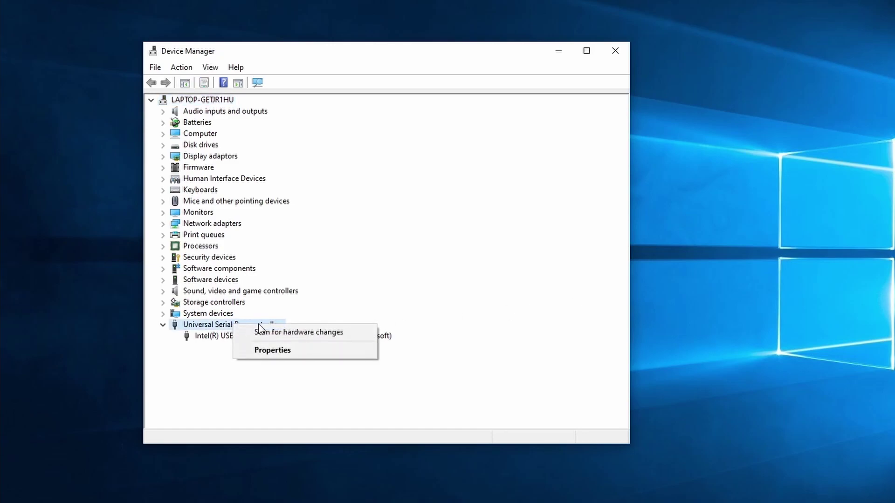
left_click(270, 333)
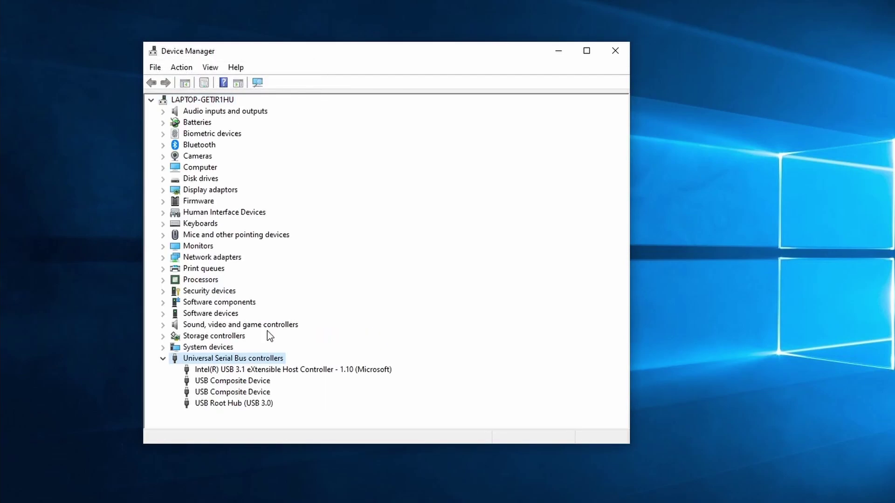
- Uninstall the Intel USB 3.1 eXtensible Host Controller device
left_click(269, 370)
right_click(269, 370)
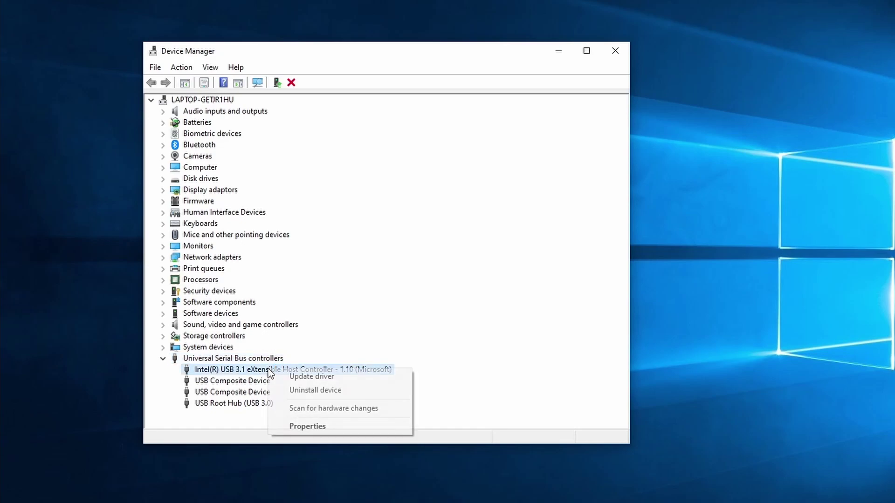
left_click(321, 392)
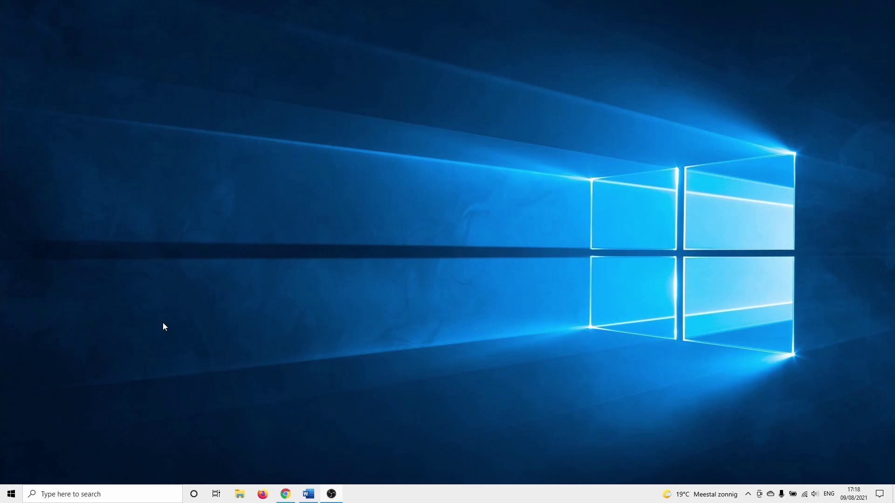
- Search 'check for updates' and open Windows Update to check for updates
left_click(95, 493)
type("check")
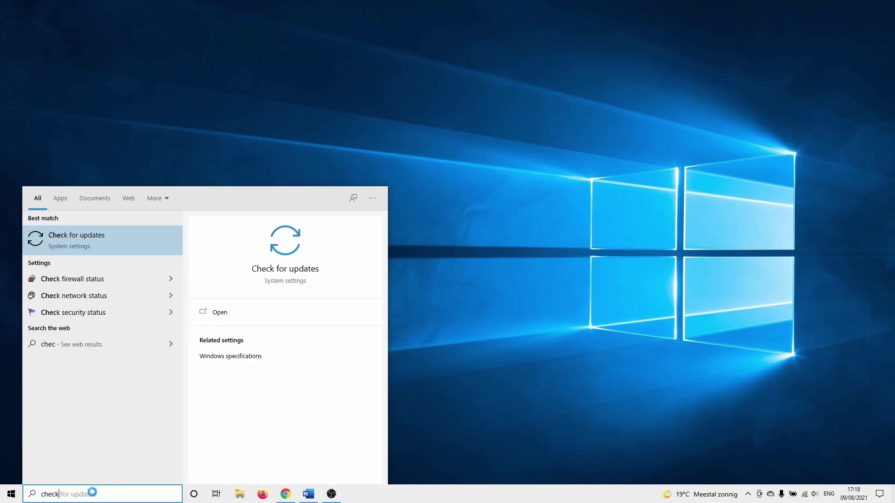
type(" for updates")
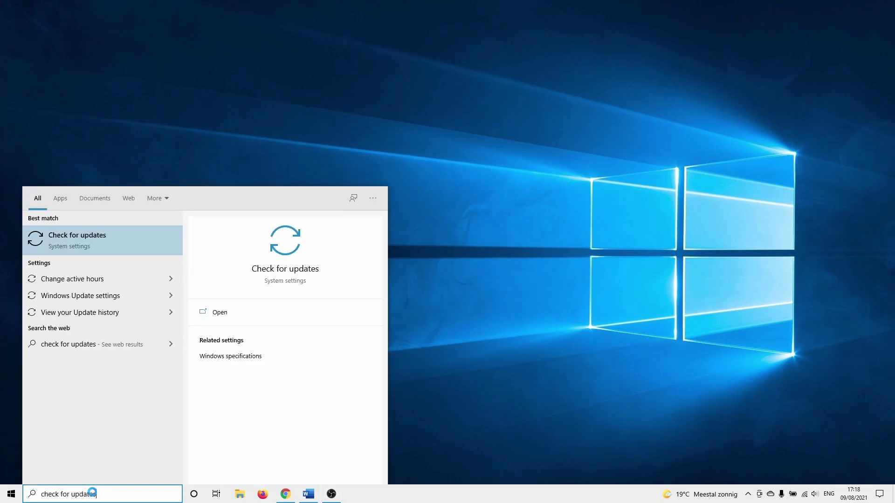
left_click(86, 243)
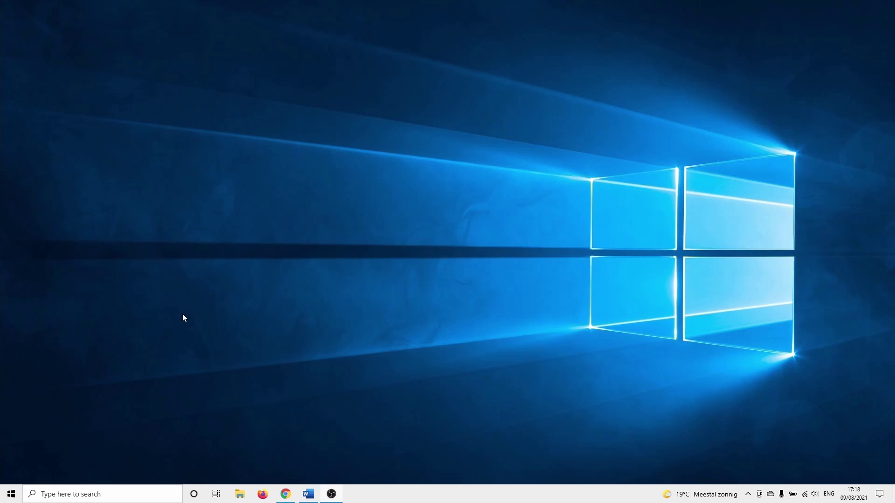
- Search 'choose a power plan' and open the Balanced plan's advanced power settings
left_click(115, 493)
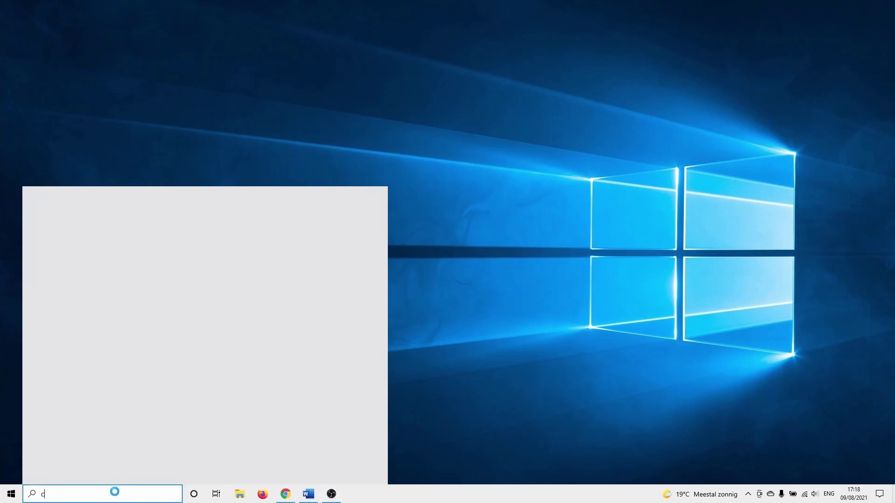
type("choose a")
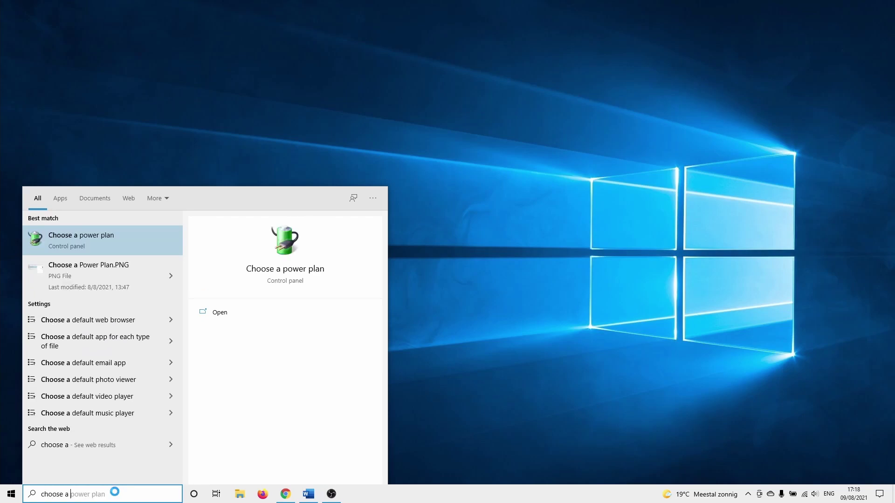
left_click(116, 238)
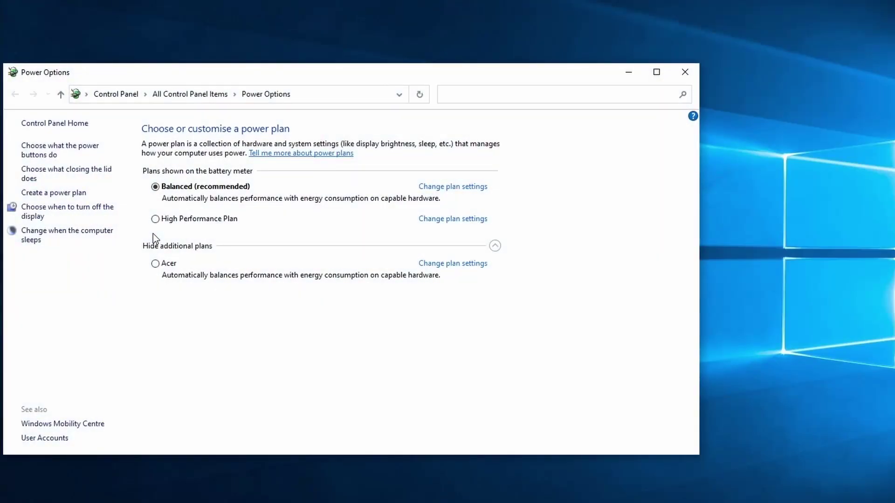
left_click(452, 187)
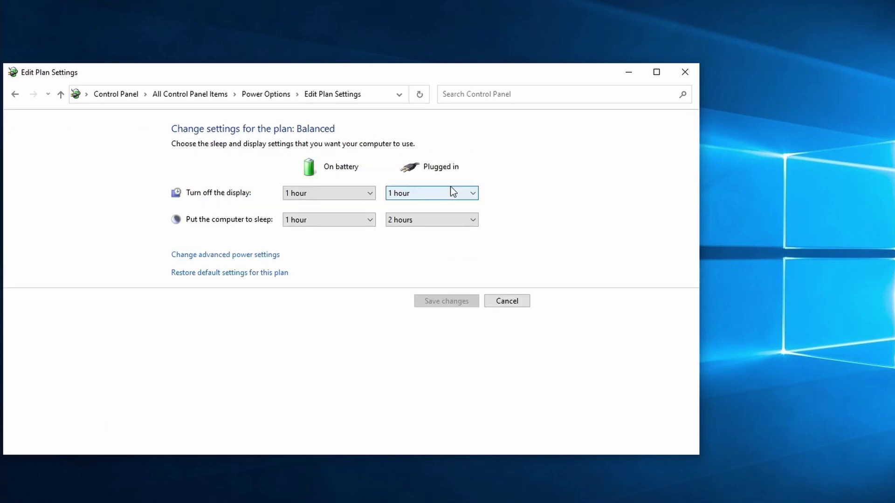
left_click(250, 255)
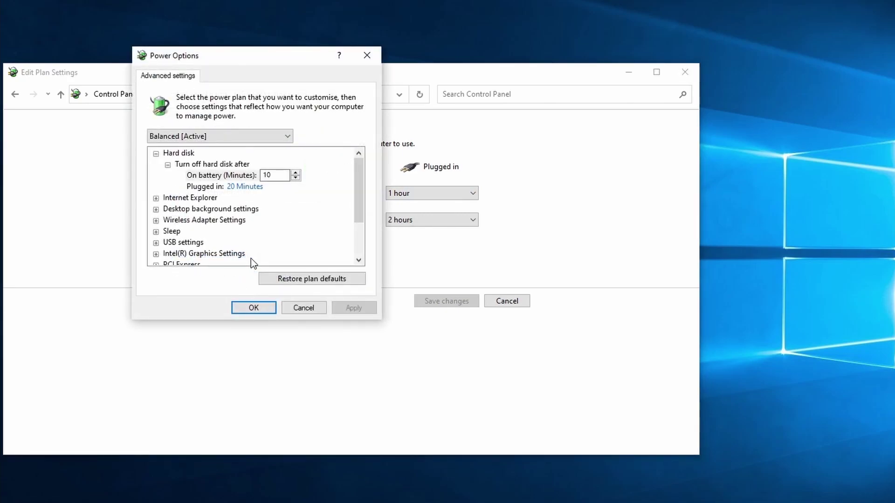
- Set USB selective suspend to Disabled for On battery and Plugged in, then apply
scroll(354, 212, "down", 1)
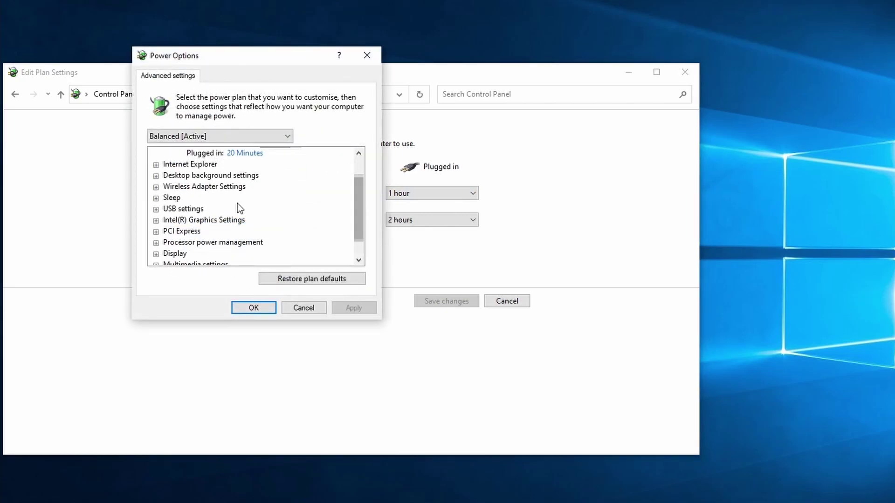
left_click(157, 210)
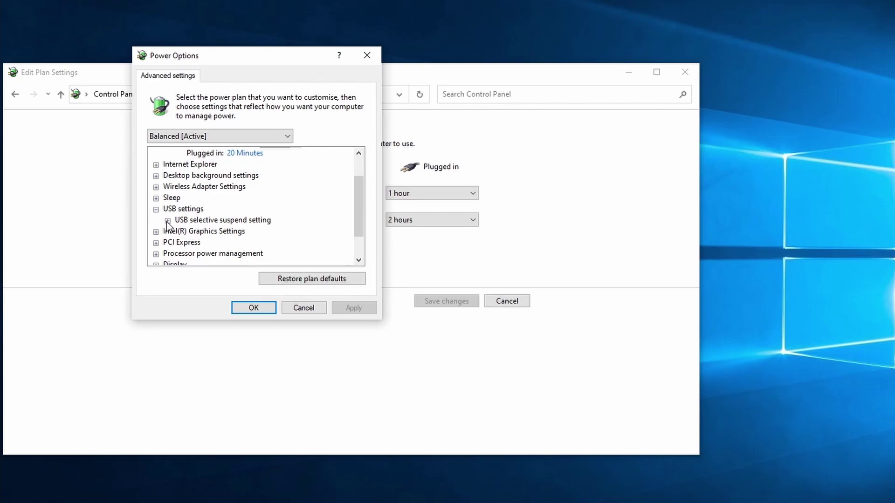
left_click(168, 221)
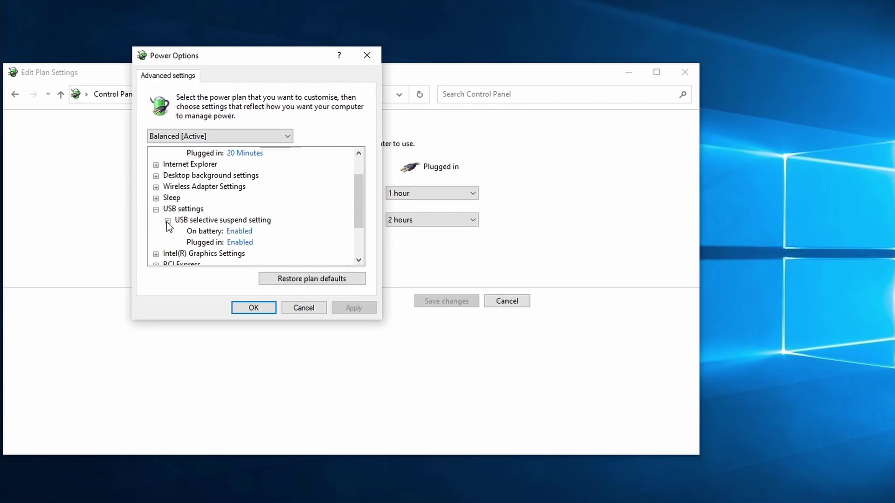
left_click(203, 232)
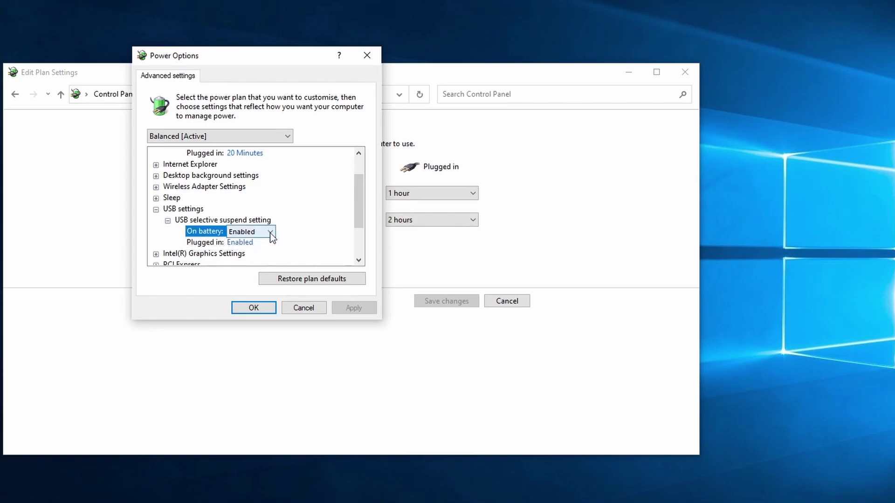
left_click(270, 232)
left_click(263, 244)
left_click(251, 245)
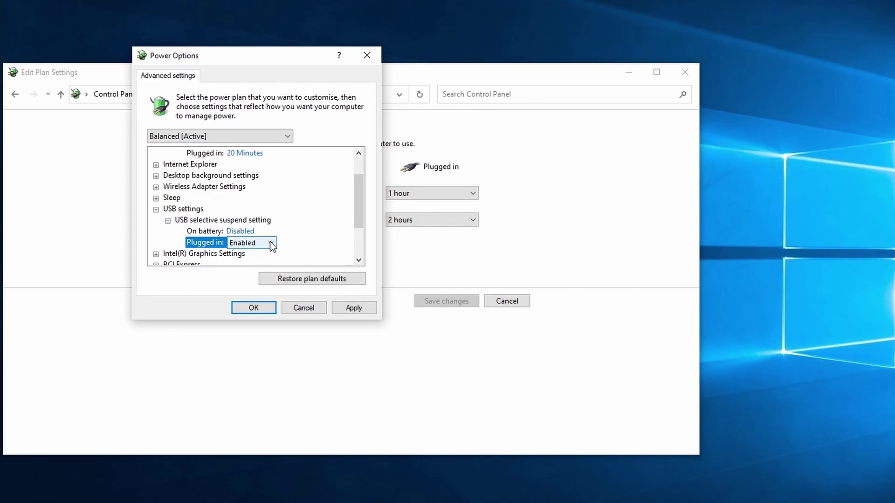
left_click(251, 243)
left_click(251, 254)
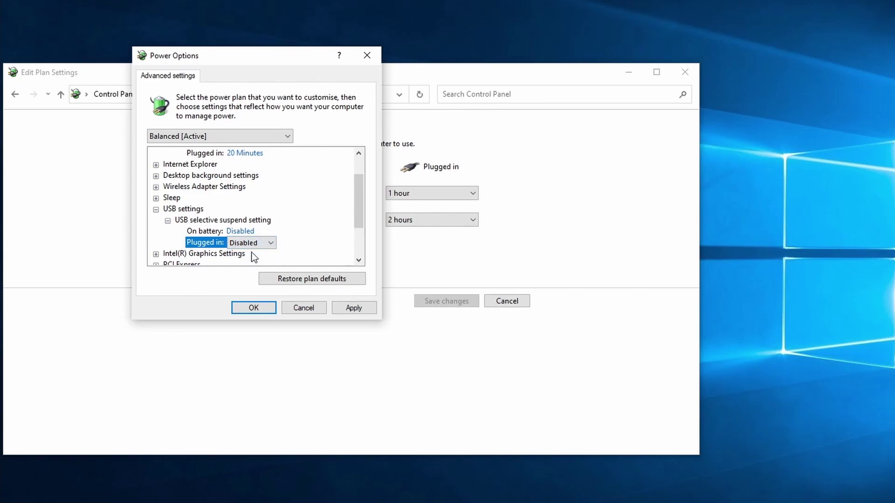
left_click(349, 307)
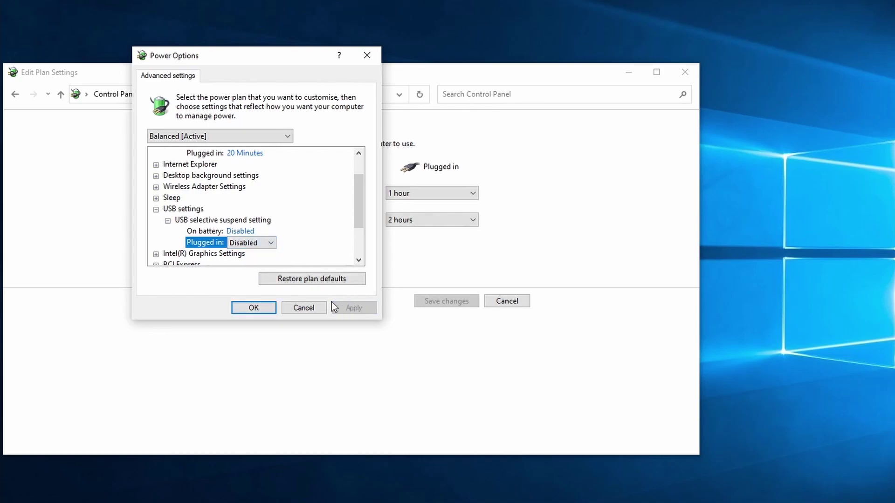
left_click(251, 308)
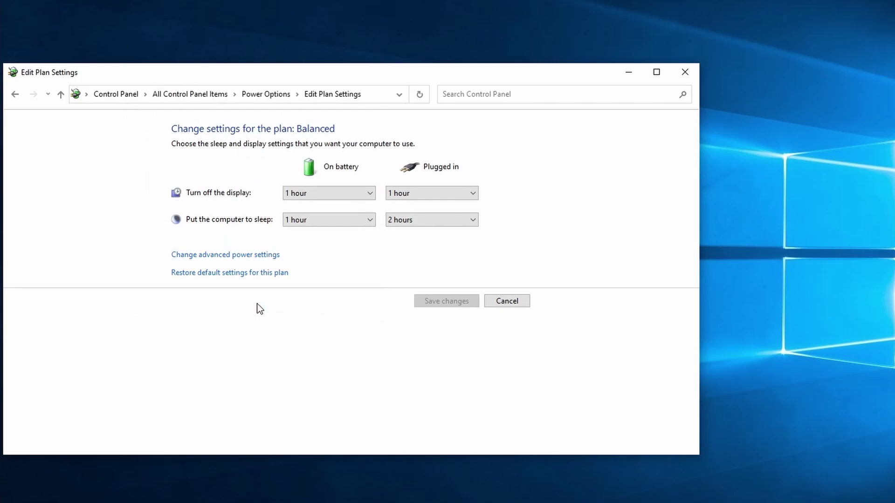